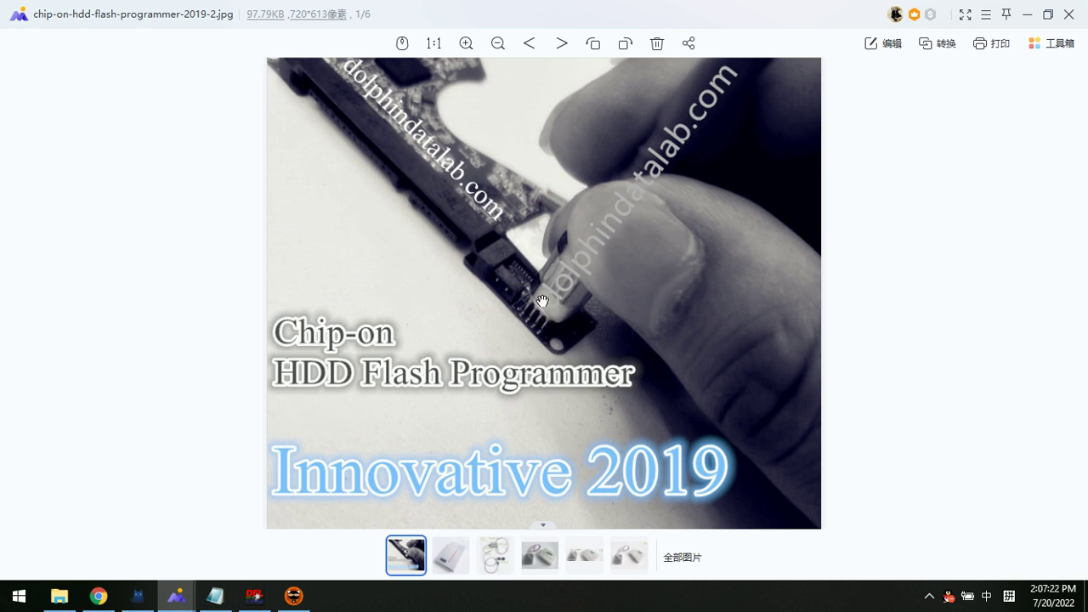
Step: Review the first three steps of the firmware unlock instructions in the Notepad text document
{"action": "left_click", "coordinate": [223, 600]}
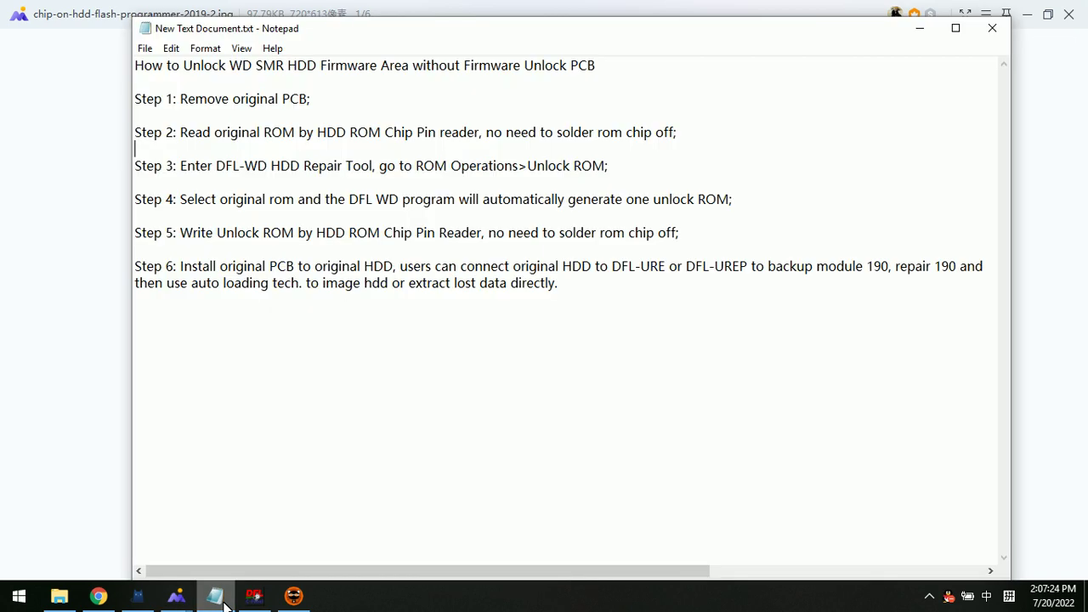
{"action": "left_click_drag", "start_coordinate": [185, 101], "coordinate": [353, 96]}
{"action": "left_click", "coordinate": [363, 102]}
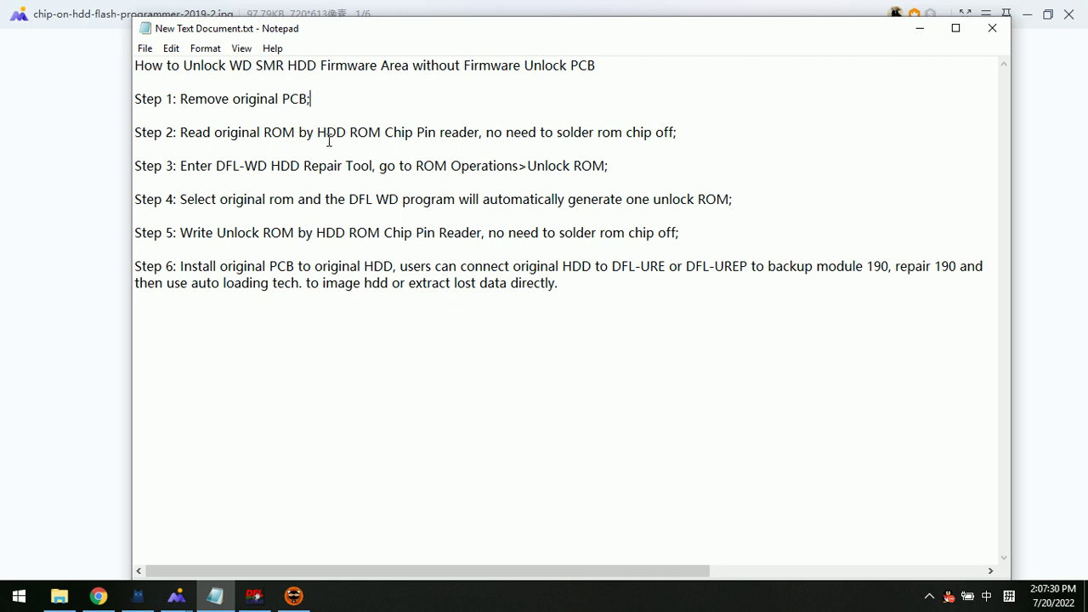
{"action": "left_click_drag", "start_coordinate": [348, 136], "coordinate": [451, 139]}
{"action": "left_click", "coordinate": [233, 173]}
Step: Switch to DFL cPanel and launch the WD module for the SATA 0 port
{"action": "left_click", "coordinate": [255, 595]}
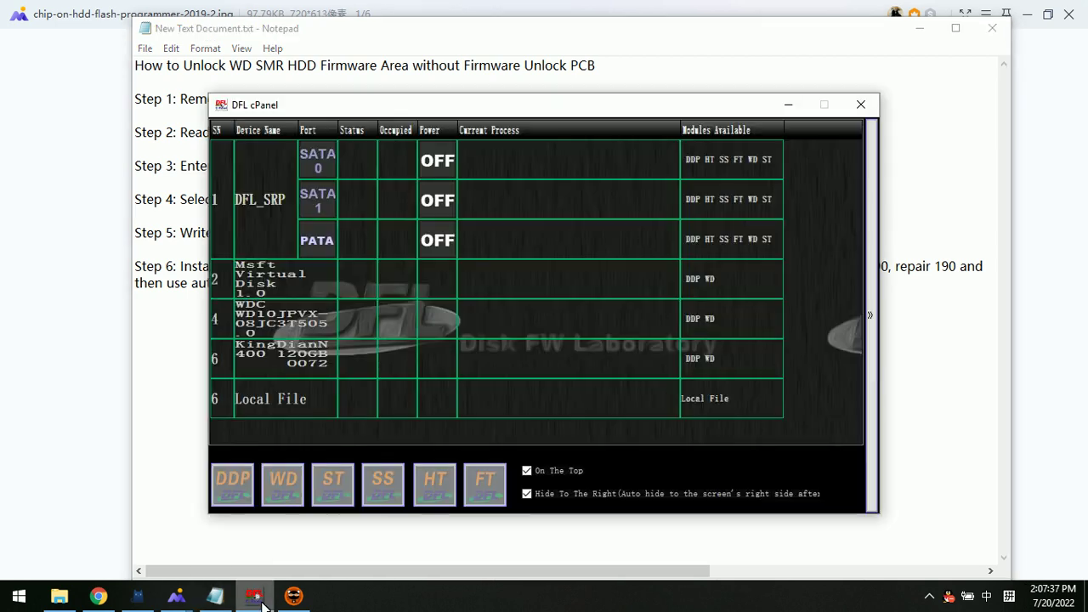
{"action": "double_click", "coordinate": [360, 160]}
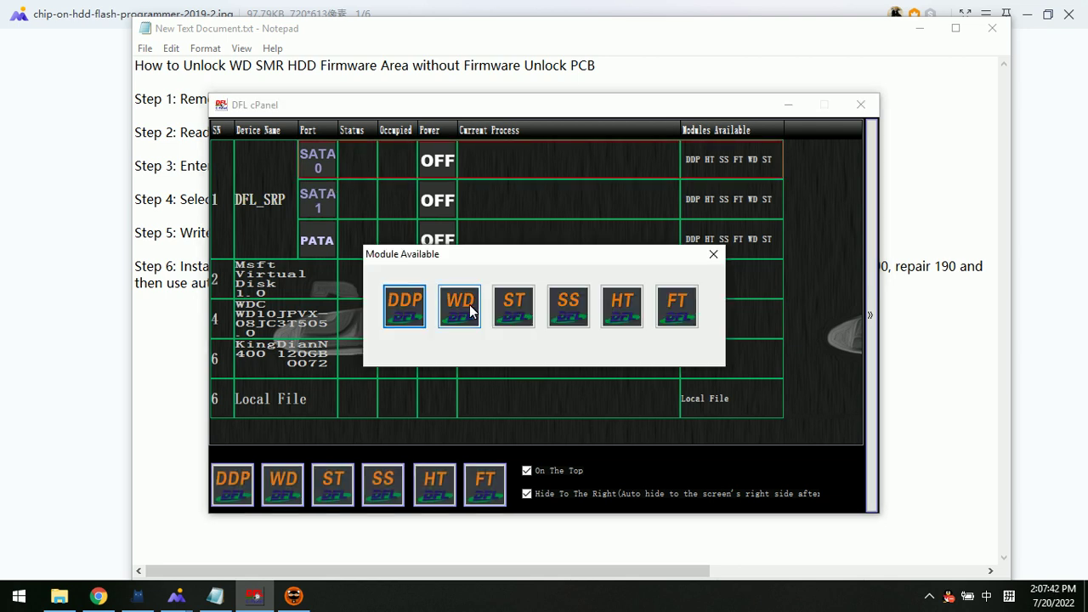
{"action": "left_click", "coordinate": [460, 304]}
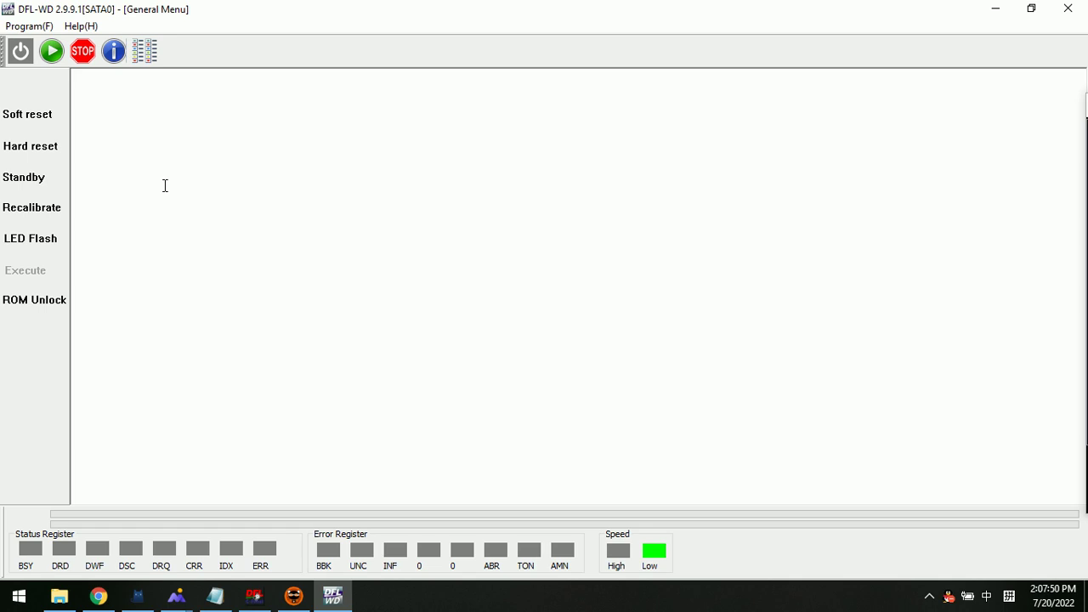
Step: Start a ROM unlock and load 800067-ROM_WDC WD20SDRW-11VUUS1.bin from the desktop as the source ROM
{"action": "left_click", "coordinate": [10, 308]}
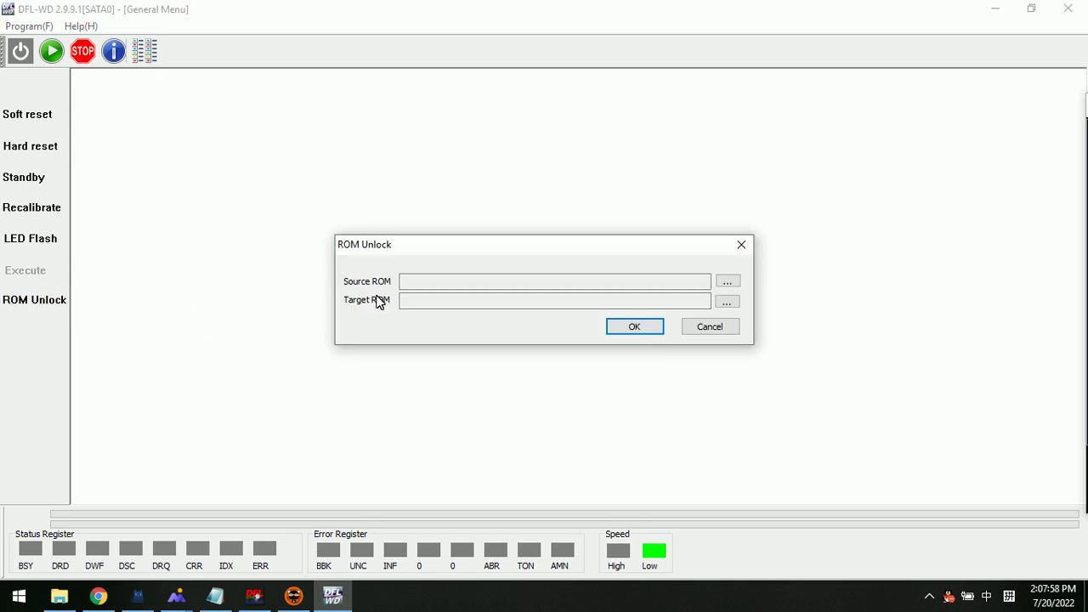
{"action": "left_click", "coordinate": [727, 283]}
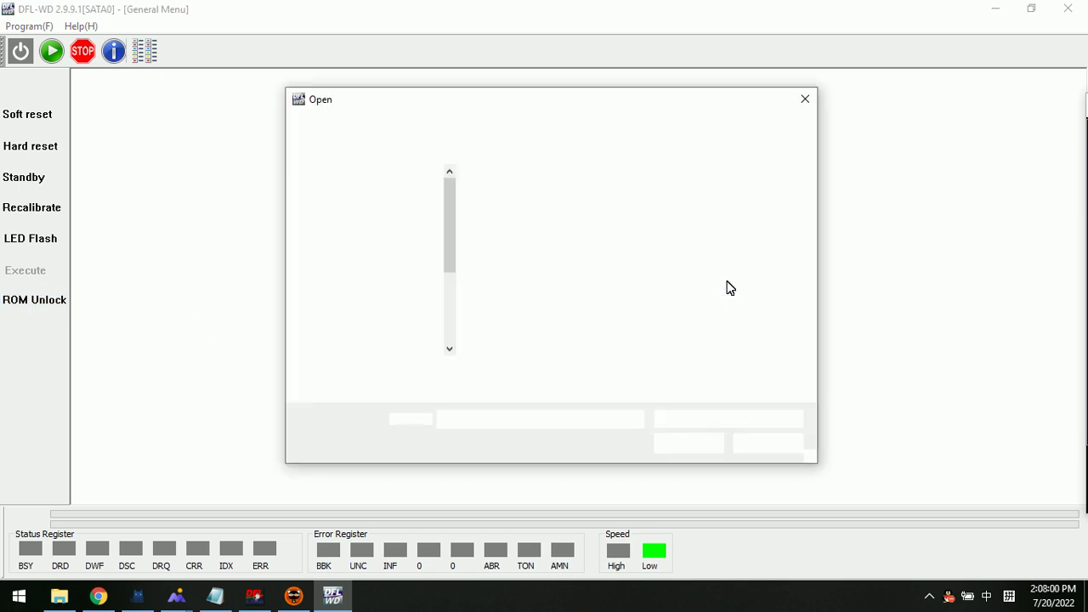
{"action": "scroll", "coordinate": [695, 292], "scroll_direction": "down", "scroll_amount": 5}
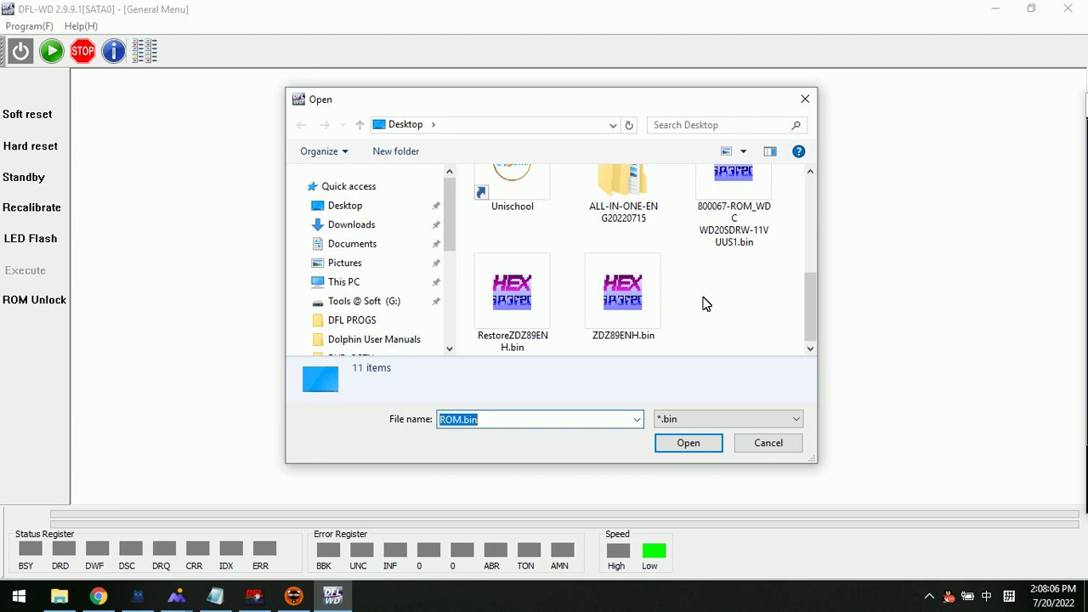
{"action": "scroll", "coordinate": [702, 304], "scroll_direction": "up", "scroll_amount": 1}
{"action": "left_click", "coordinate": [741, 221]}
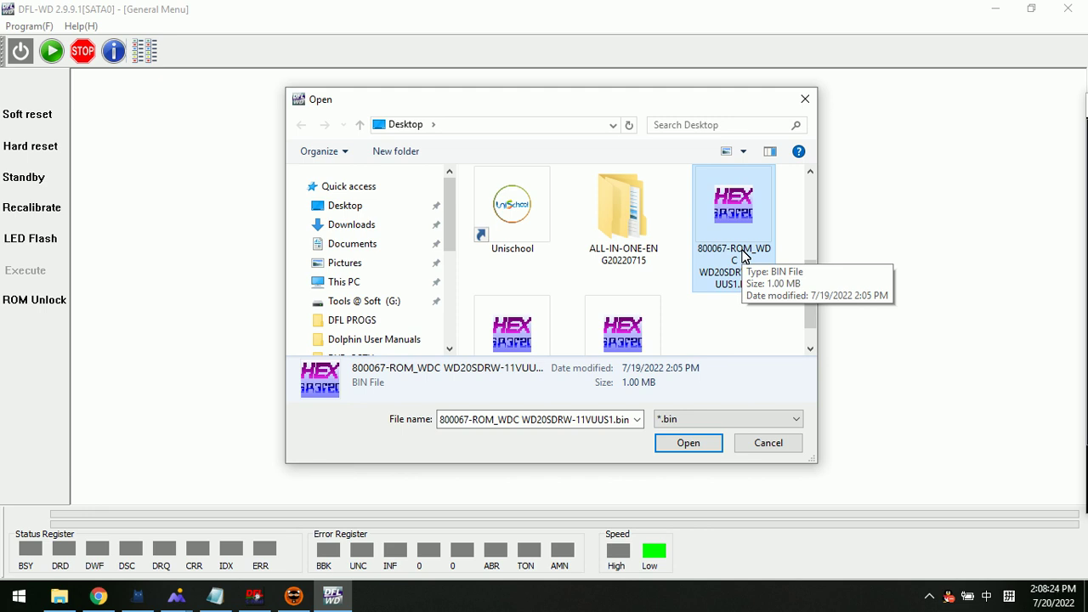
{"action": "double_click", "coordinate": [729, 219]}
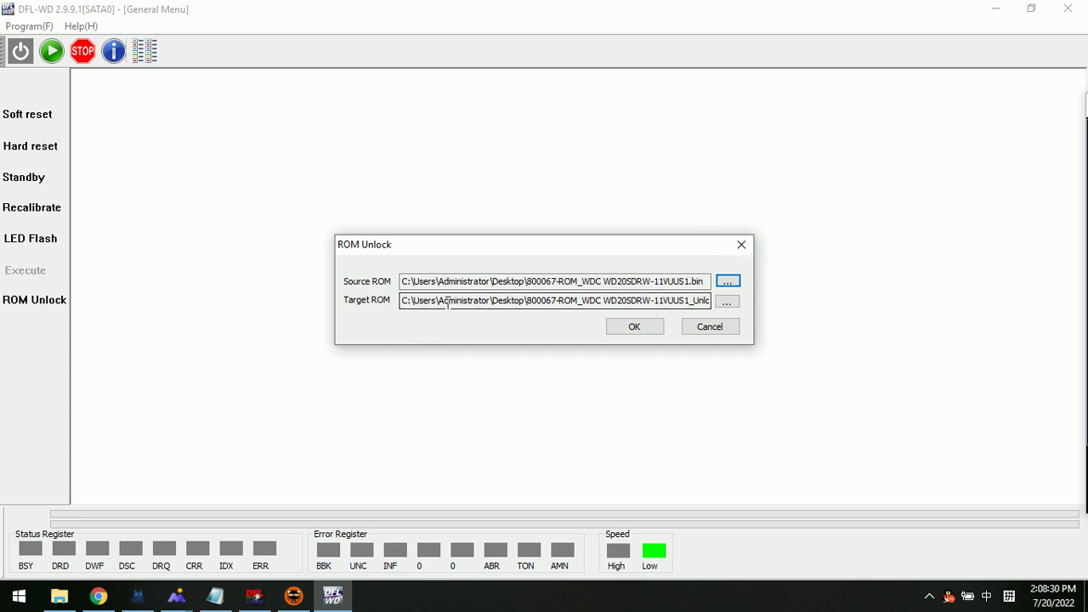
Step: Generate the unlocked ROM with the proposed target file 800067-ROM_WDC WD20SDRW-11VUUS1_Unlock.bin and check the log entry
{"action": "left_click_drag", "start_coordinate": [481, 300], "coordinate": [718, 297]}
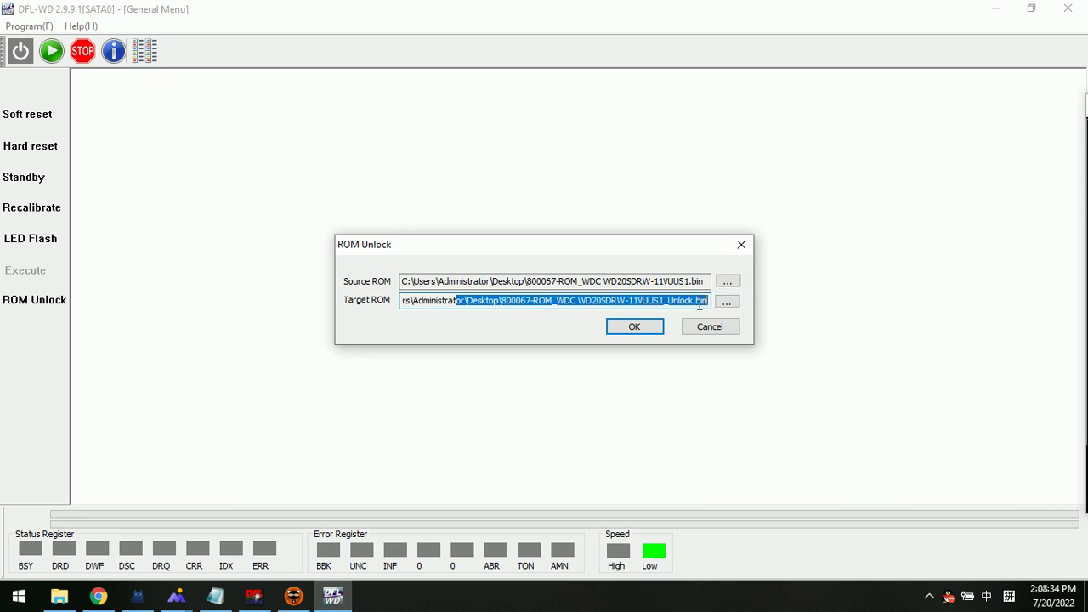
{"action": "left_click", "coordinate": [678, 301]}
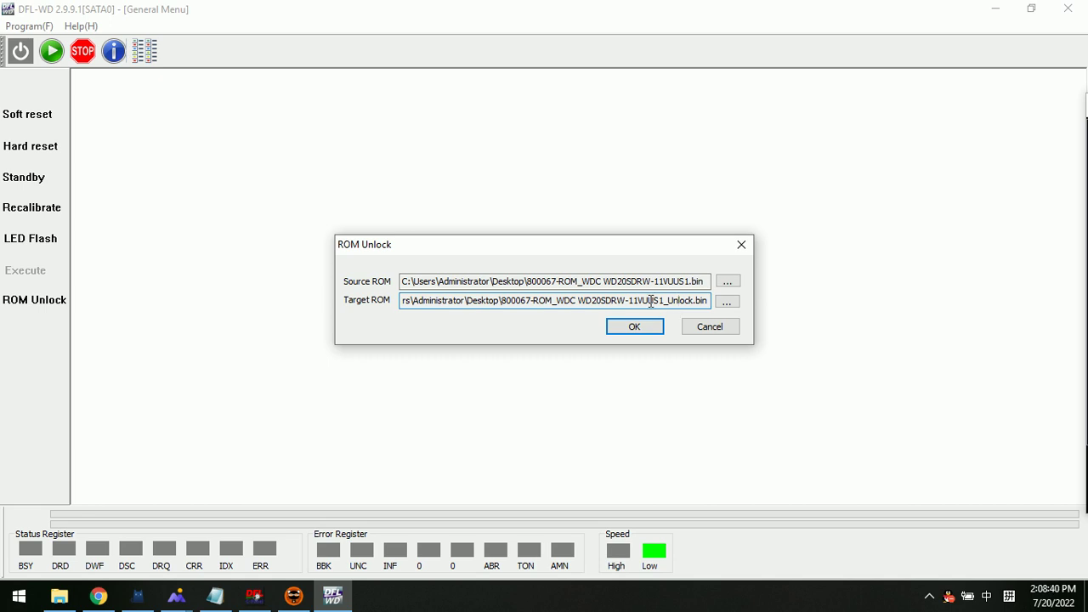
{"action": "left_click", "coordinate": [639, 328]}
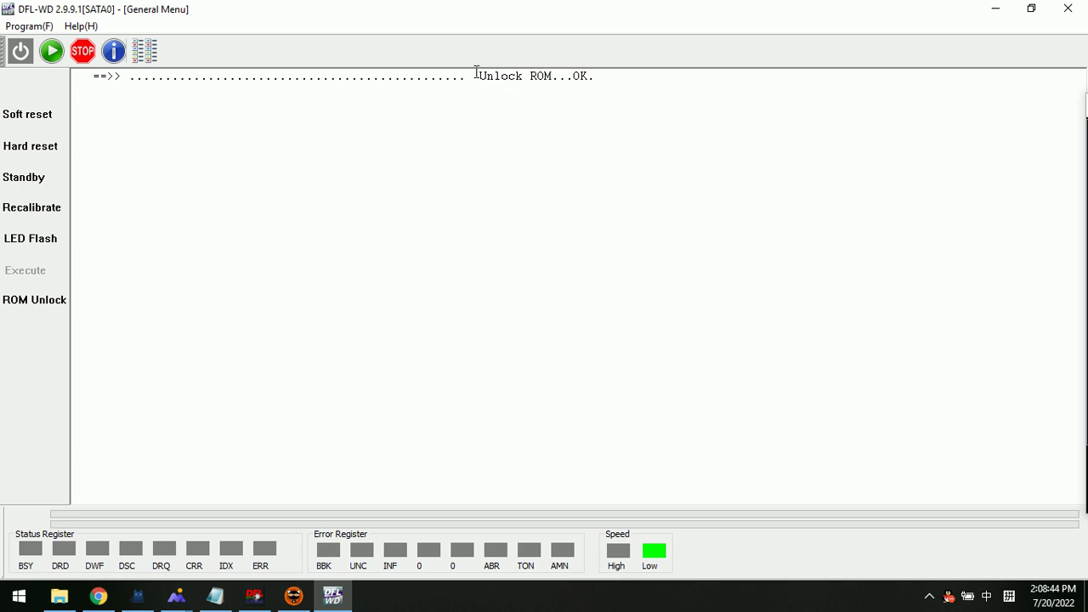
{"action": "left_click_drag", "start_coordinate": [474, 75], "coordinate": [629, 71]}
{"action": "left_click", "coordinate": [626, 95]}
Step: Minimize the open windows and place the original and unlocked 800067 ROM files side by side in an empty desktop area
{"action": "left_click", "coordinate": [996, 8]}
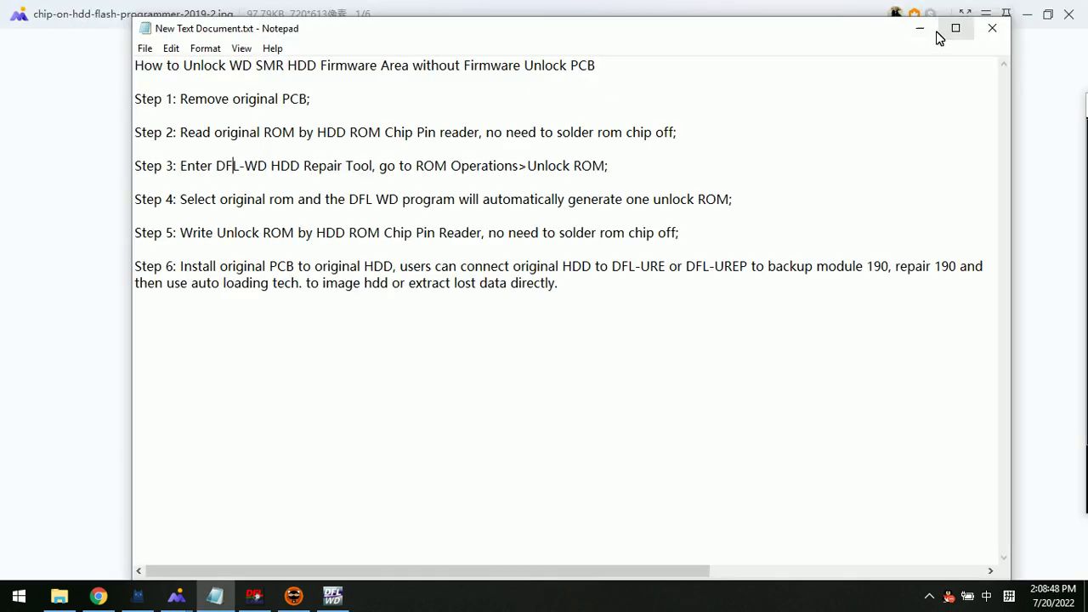
{"action": "left_click", "coordinate": [921, 29]}
{"action": "left_click", "coordinate": [1027, 13]}
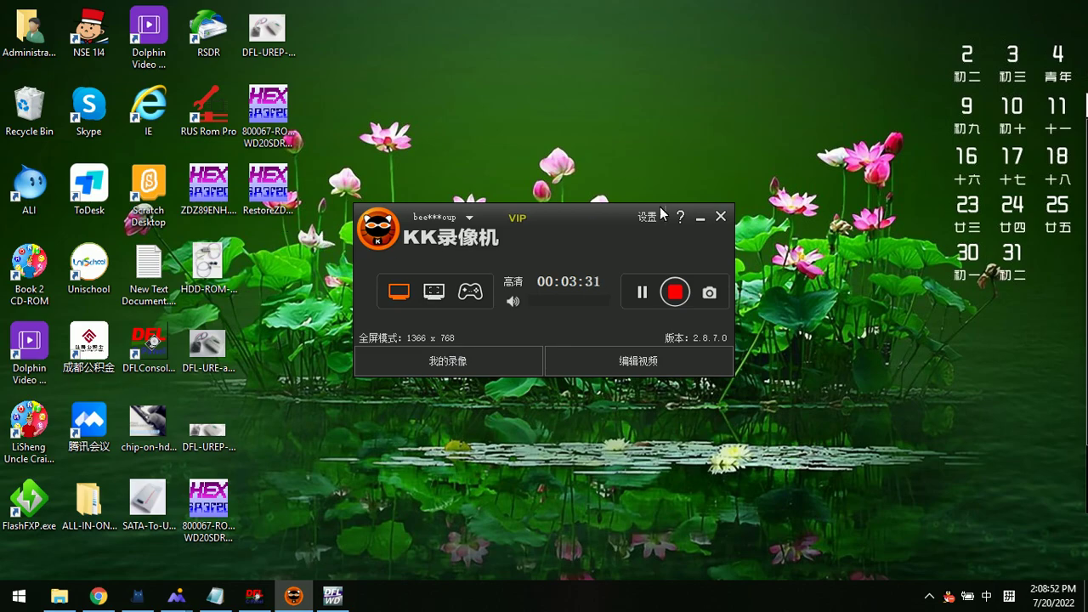
{"action": "left_click", "coordinate": [700, 218]}
{"action": "left_click_drag", "start_coordinate": [224, 515], "coordinate": [397, 112]}
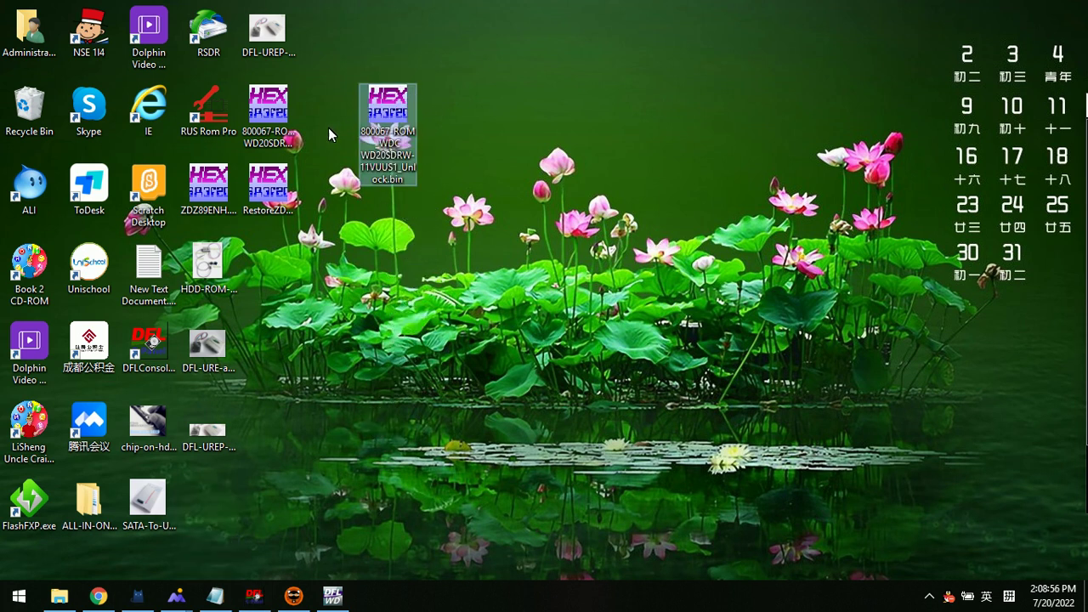
{"action": "left_click_drag", "start_coordinate": [295, 113], "coordinate": [356, 117]}
{"action": "left_click", "coordinate": [397, 123]}
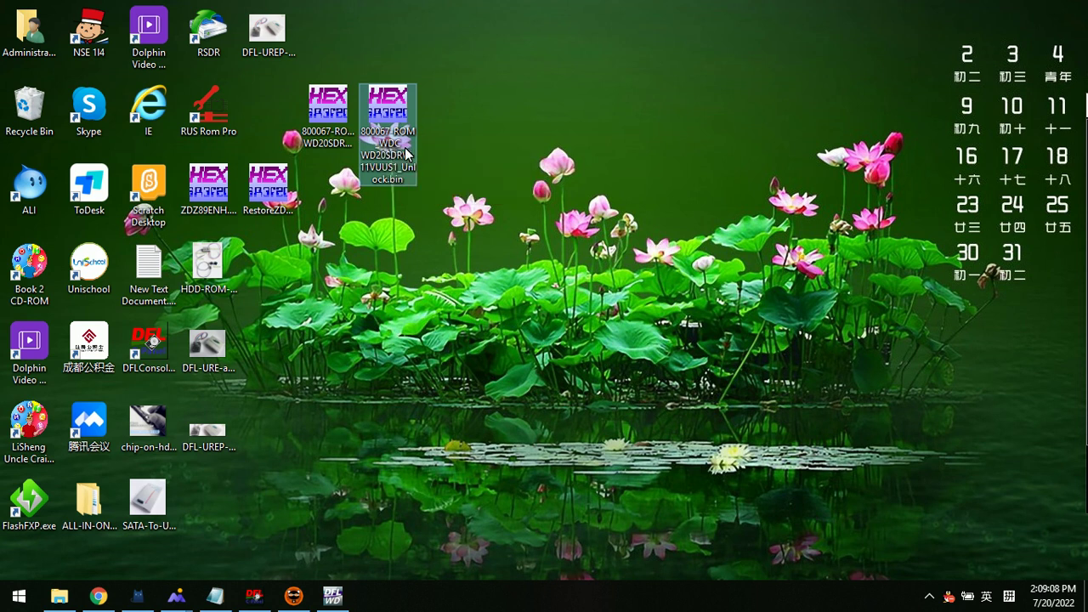
Step: Review steps 4 to 6 of the Notepad instructions on generating, writing and using the unlock ROM
{"action": "left_click", "coordinate": [215, 596]}
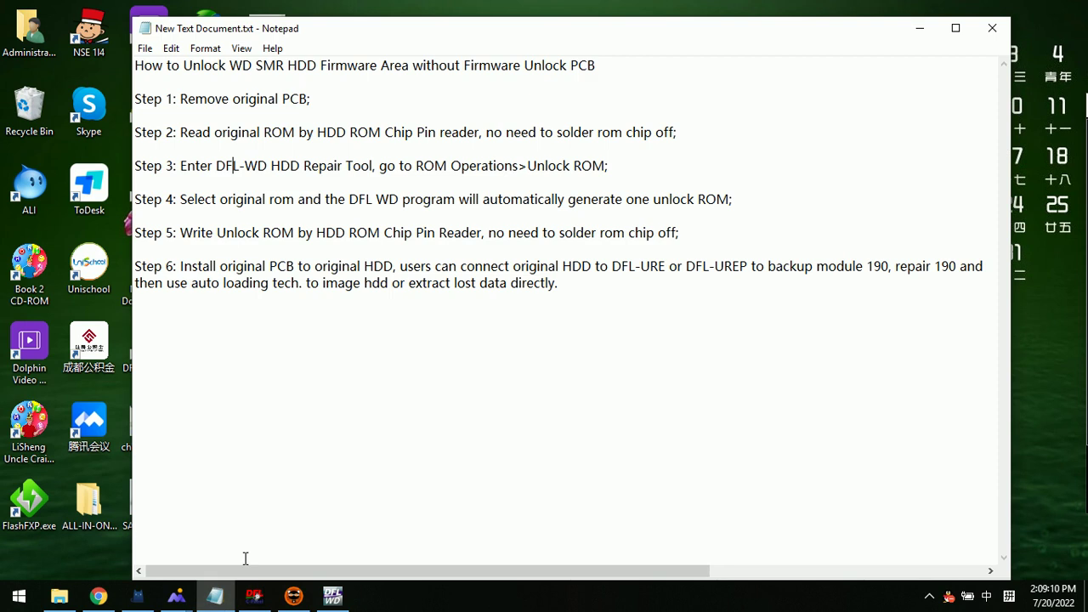
{"action": "left_click_drag", "start_coordinate": [530, 37], "coordinate": [494, 42]}
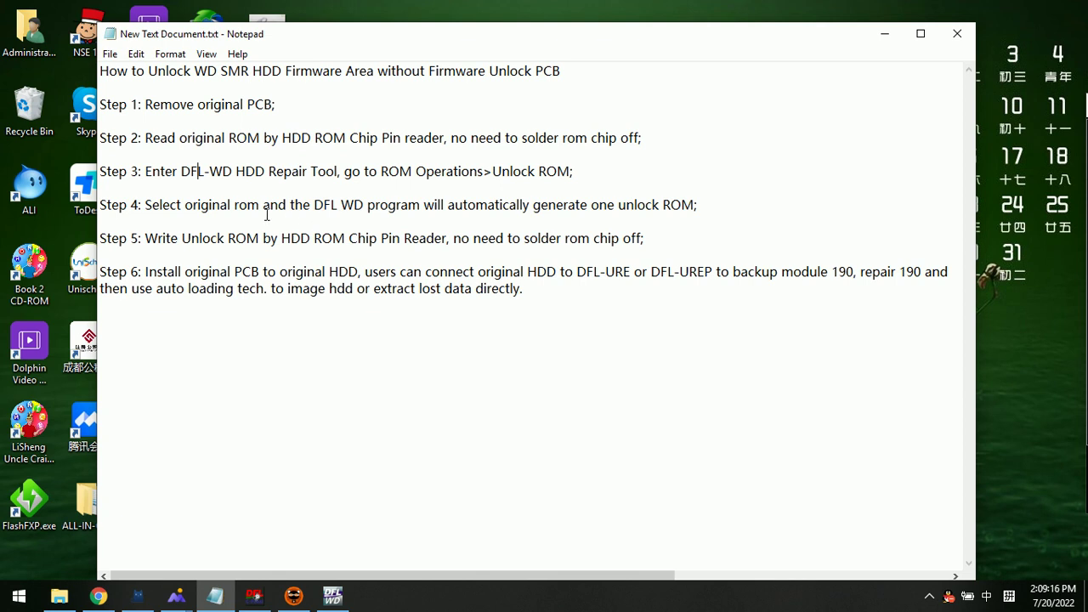
{"action": "left_click_drag", "start_coordinate": [181, 207], "coordinate": [513, 204]}
{"action": "left_click", "coordinate": [536, 205]}
{"action": "left_click", "coordinate": [636, 215]}
{"action": "left_click_drag", "start_coordinate": [121, 238], "coordinate": [239, 240]}
{"action": "left_click", "coordinate": [302, 247]}
{"action": "left_click_drag", "start_coordinate": [307, 274], "coordinate": [331, 273]}
Step: Switch to DFL-WD, power on the drive, get its factory details automatically and enter the main program
{"action": "left_click", "coordinate": [333, 595]}
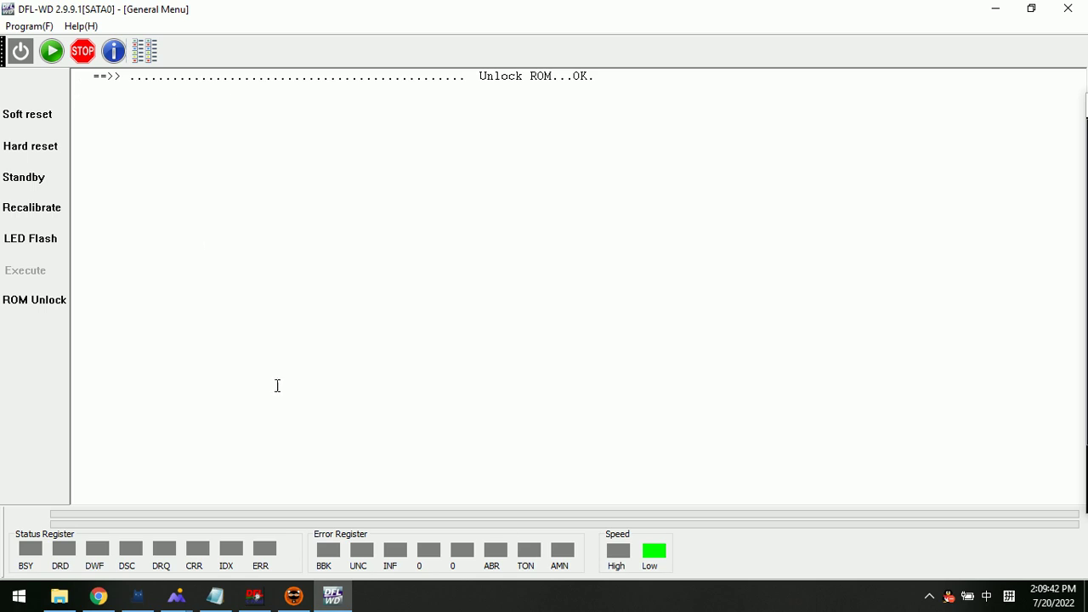
{"action": "left_click", "coordinate": [21, 52]}
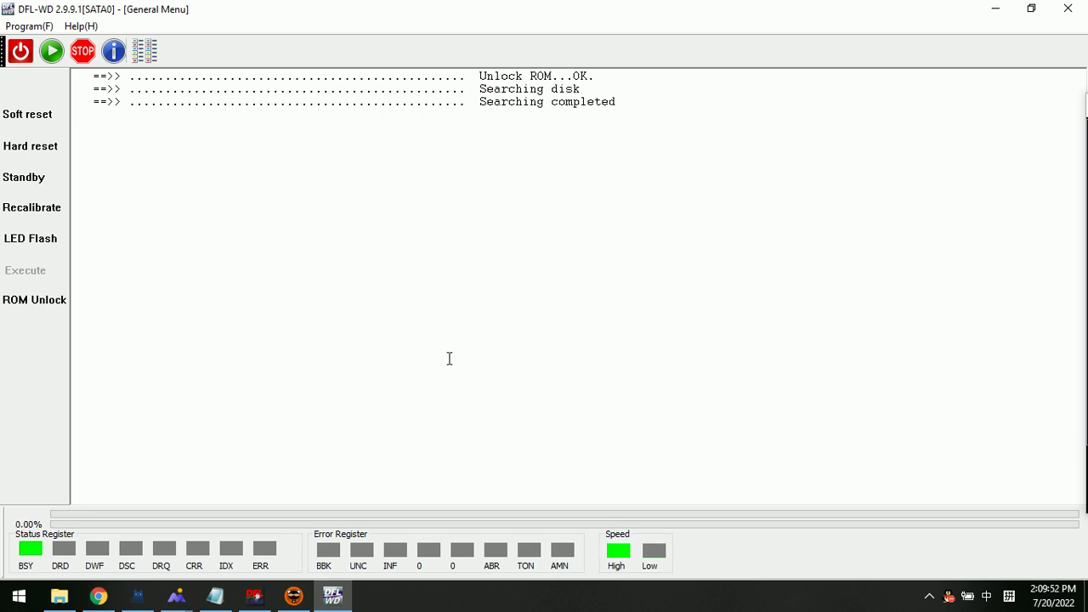
{"action": "left_click", "coordinate": [51, 51]}
{"action": "left_click", "coordinate": [635, 313]}
{"action": "left_click", "coordinate": [639, 492]}
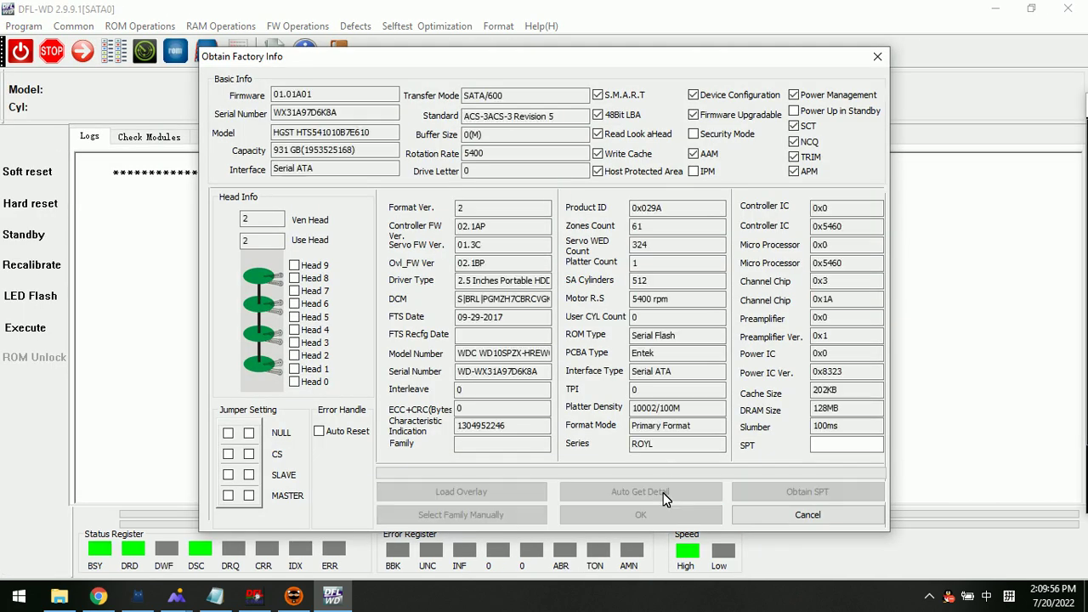
{"action": "left_click", "coordinate": [640, 514]}
{"action": "left_click", "coordinate": [641, 457]}
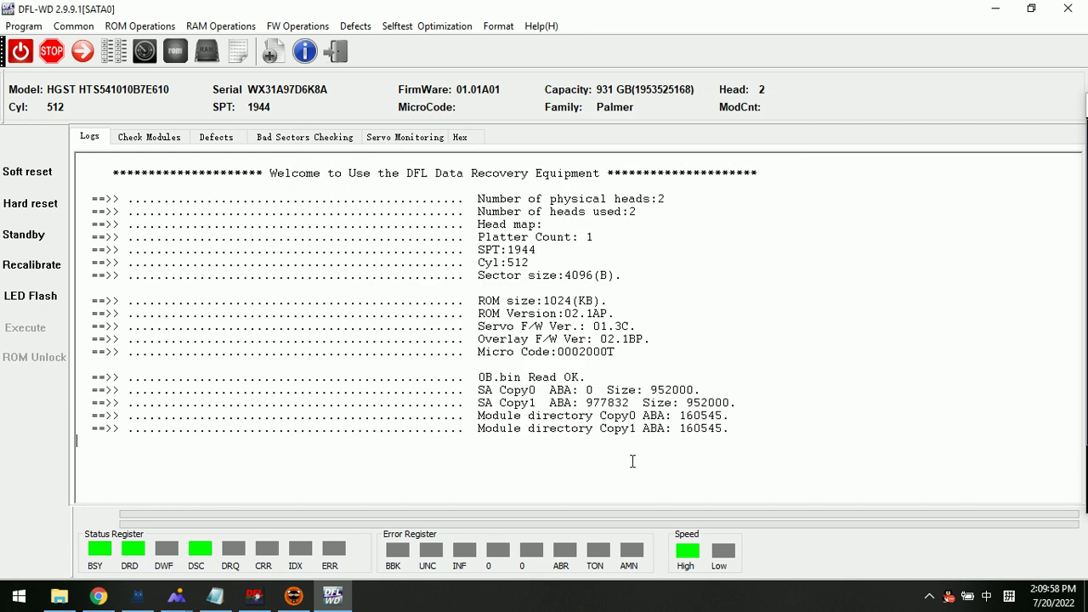
Step: Show the firmware module list sorted by module ID and select module 190
{"action": "left_click", "coordinate": [149, 138]}
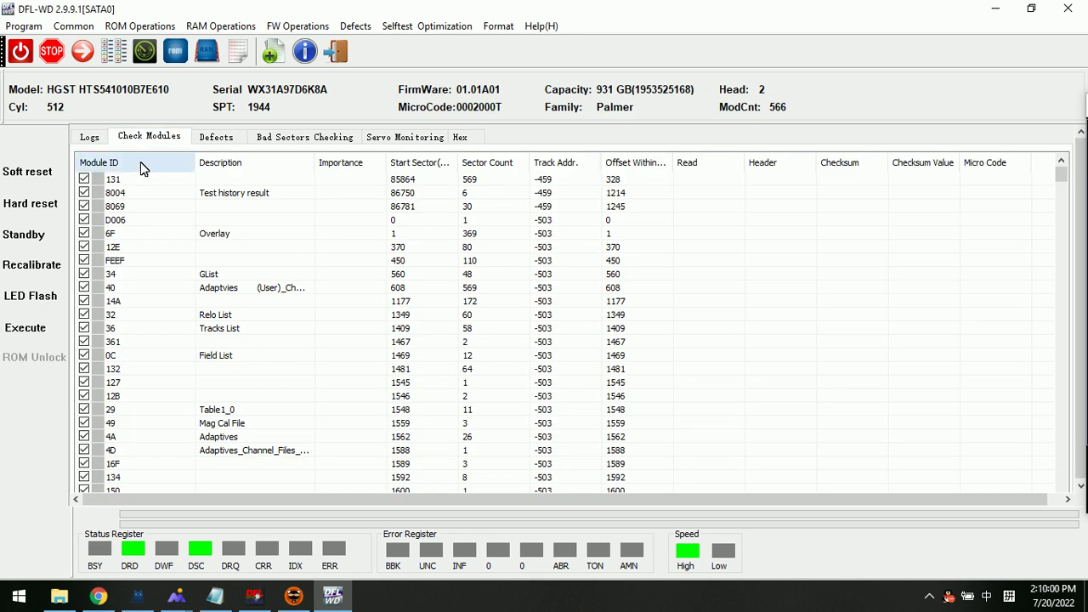
{"action": "left_click", "coordinate": [140, 161]}
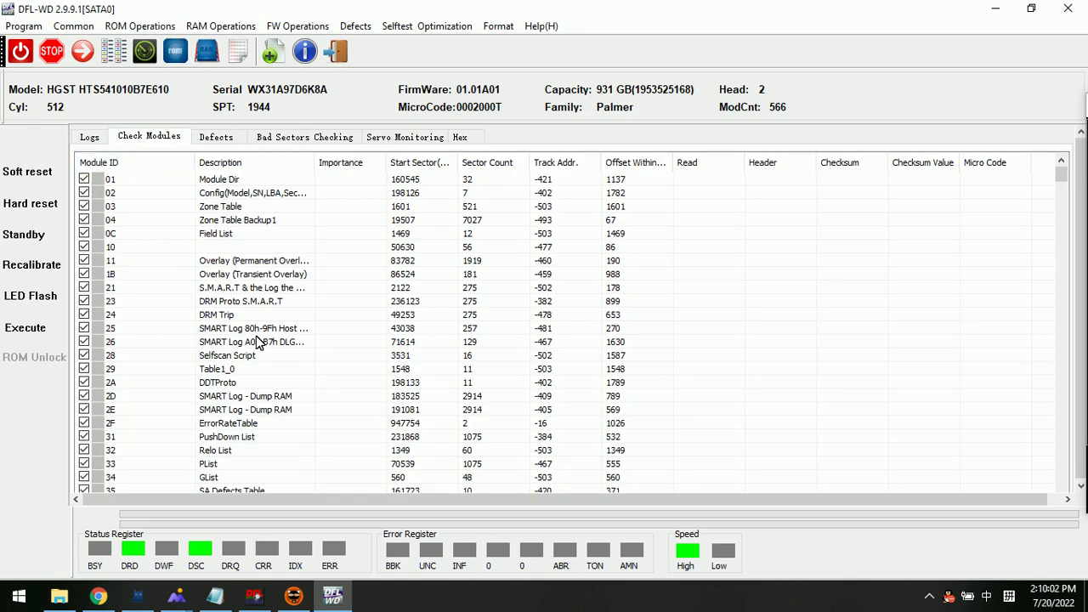
{"action": "scroll", "coordinate": [153, 387], "scroll_direction": "down", "scroll_amount": 10}
{"action": "scroll", "coordinate": [157, 393], "scroll_direction": "down", "scroll_amount": 15}
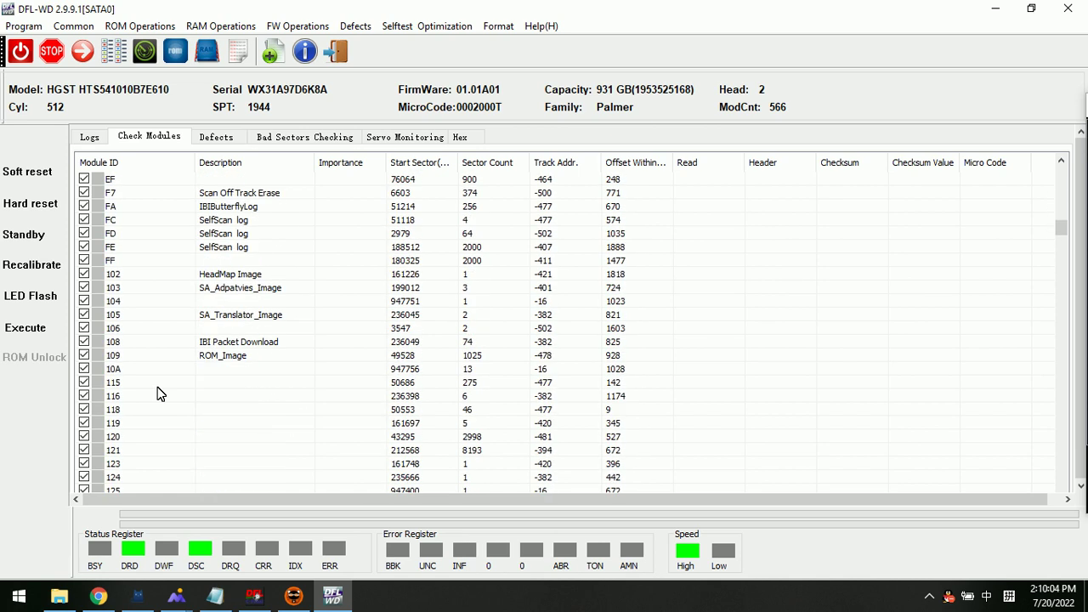
{"action": "left_click", "coordinate": [125, 399]}
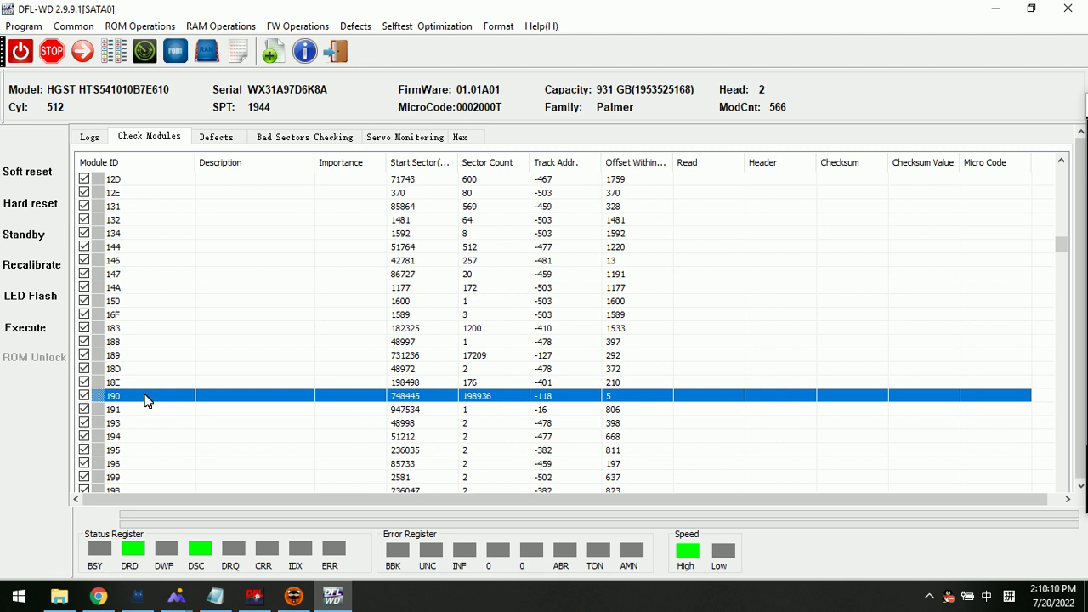
Step: Return to DFL cPanel and launch the DDP module for SATA 0
{"action": "left_click", "coordinate": [334, 602]}
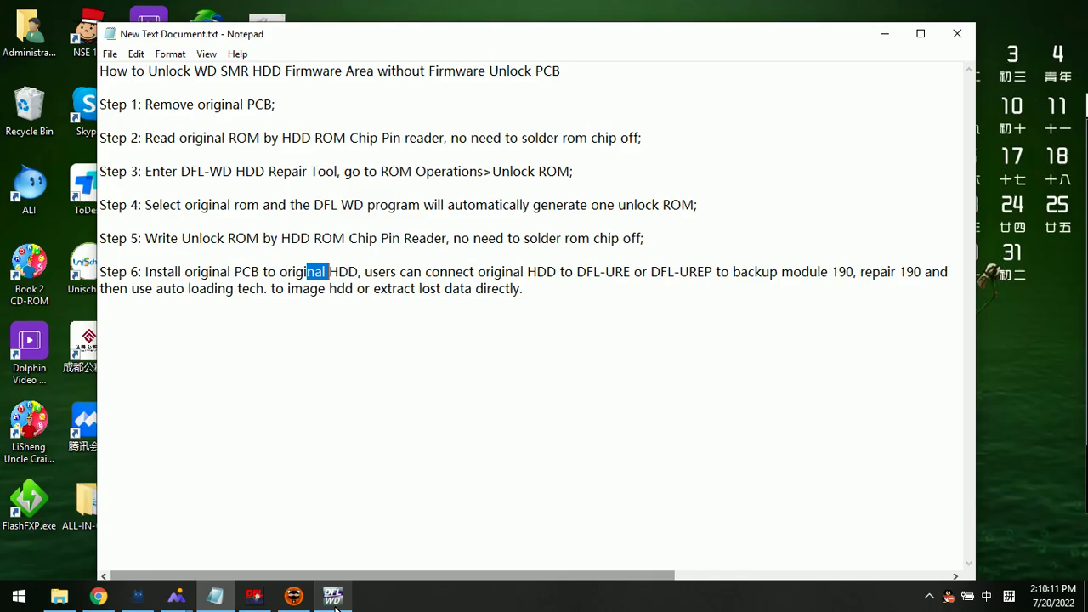
{"action": "left_click", "coordinate": [259, 601]}
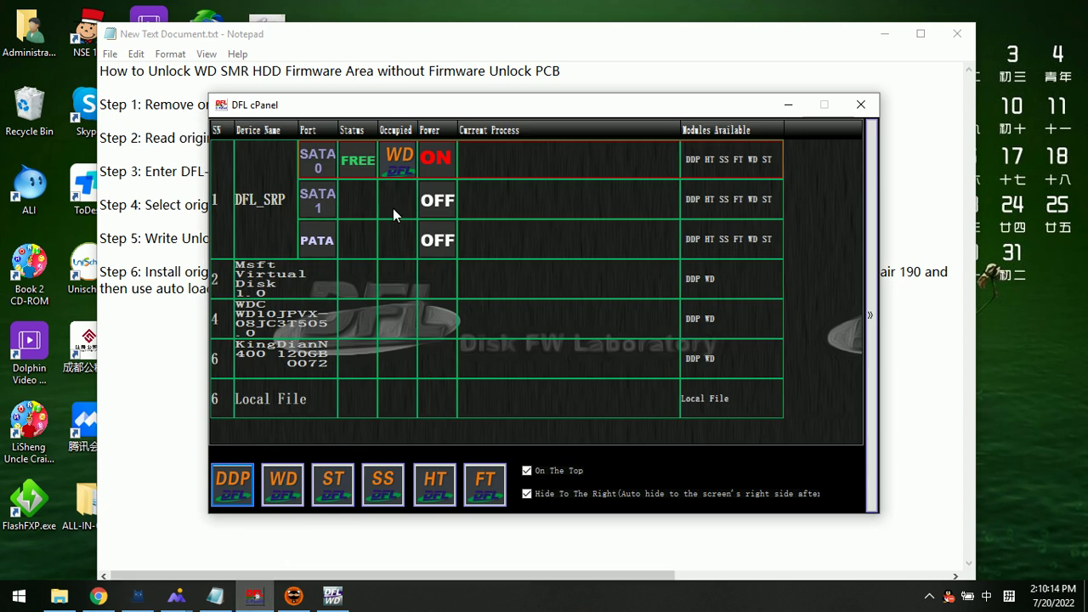
{"action": "left_click", "coordinate": [231, 481]}
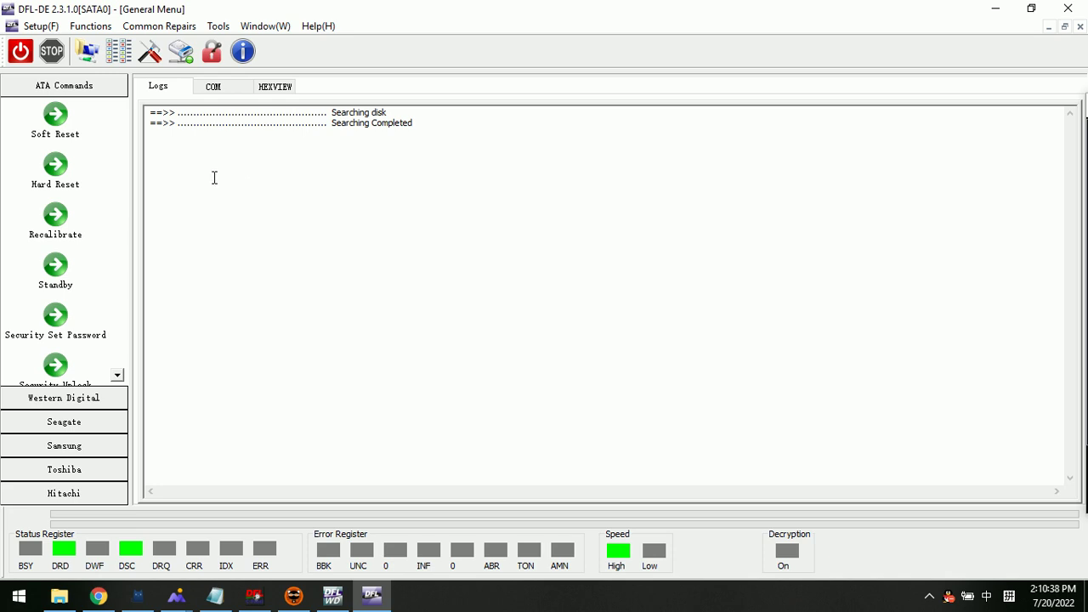
Step: Open the Western Digital Repair 190 tool, set its node sorting rule to By tree, and close the T2 Analysis window
{"action": "left_click", "coordinate": [91, 400]}
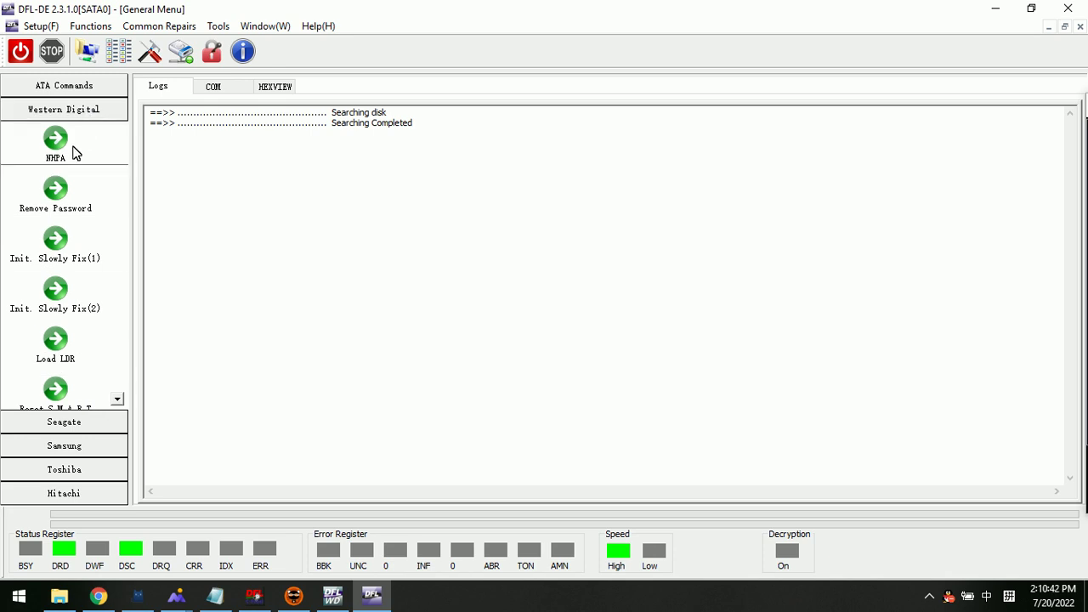
{"action": "left_click", "coordinate": [115, 399]}
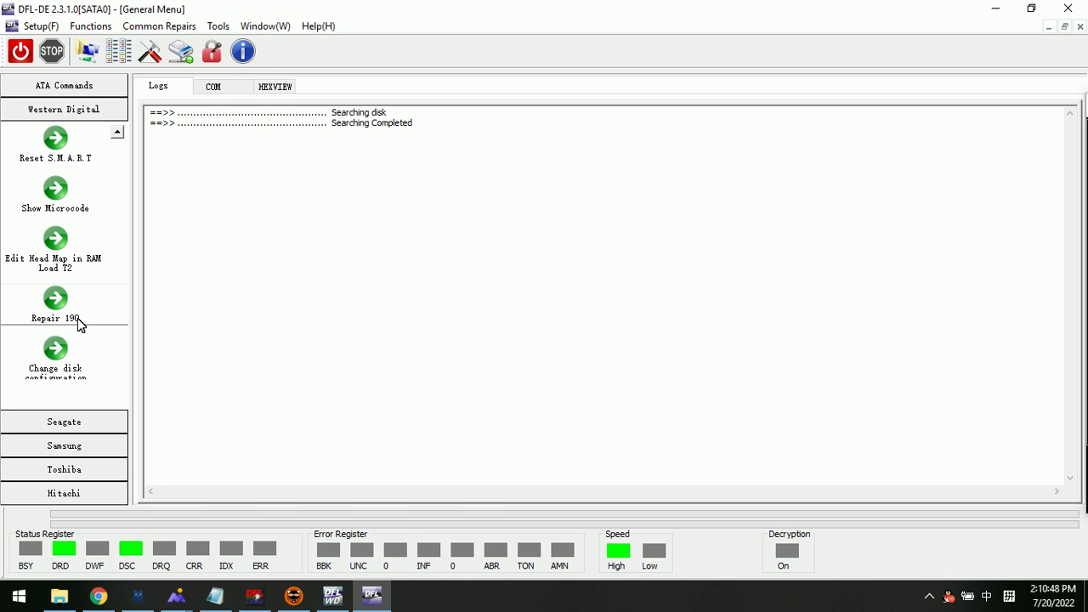
{"action": "left_click", "coordinate": [60, 301]}
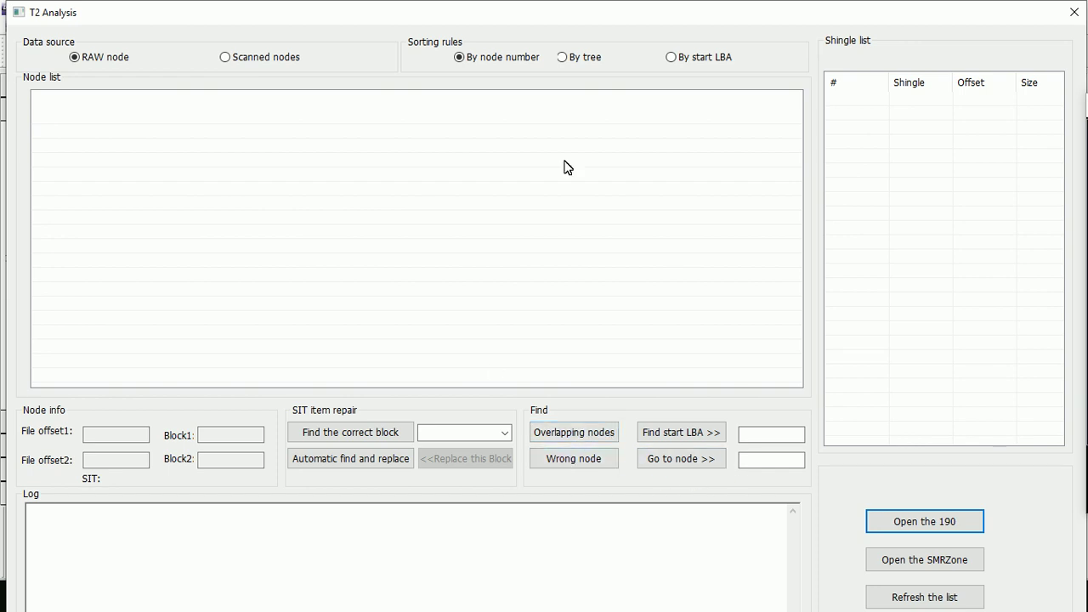
{"action": "left_click", "coordinate": [562, 58]}
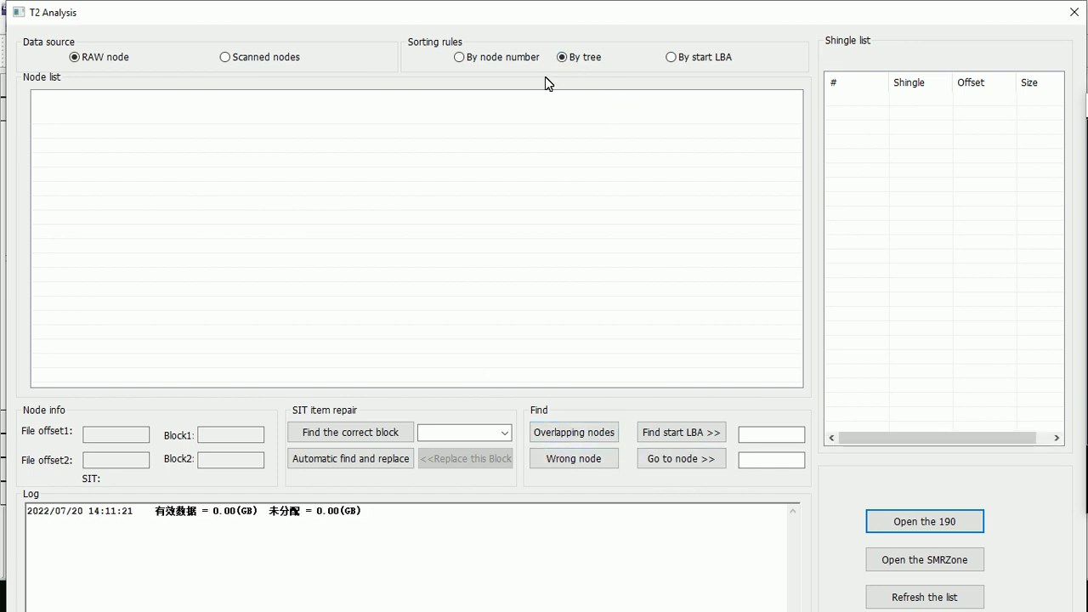
{"action": "left_click", "coordinate": [1074, 12]}
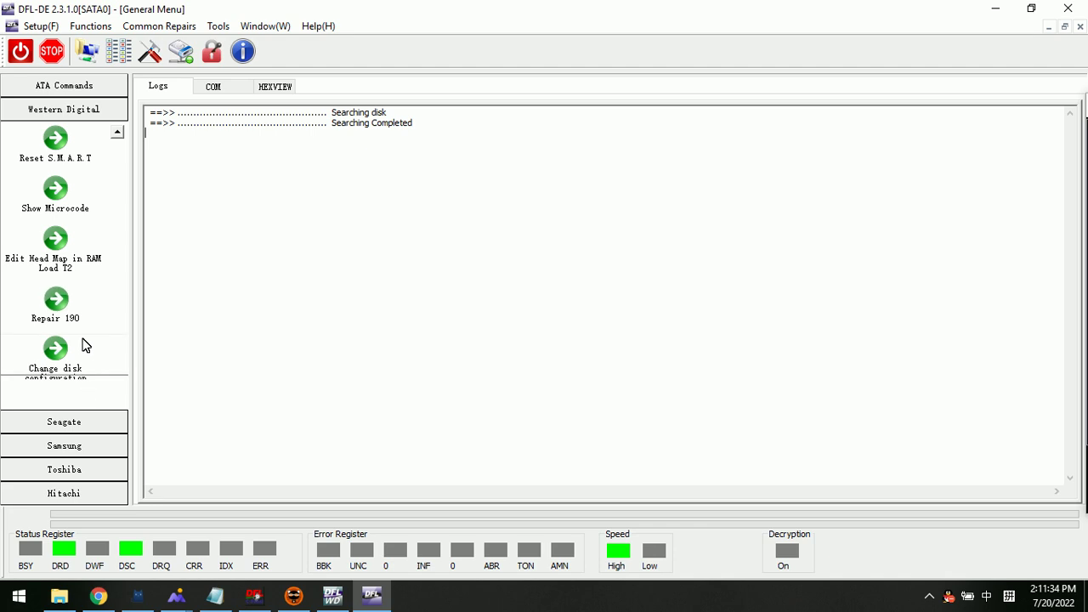
Step: Open the RAM head map editor, enable Load T2 and reacquire the head map for position 1, closing the dialog when done
{"action": "left_click", "coordinate": [56, 242]}
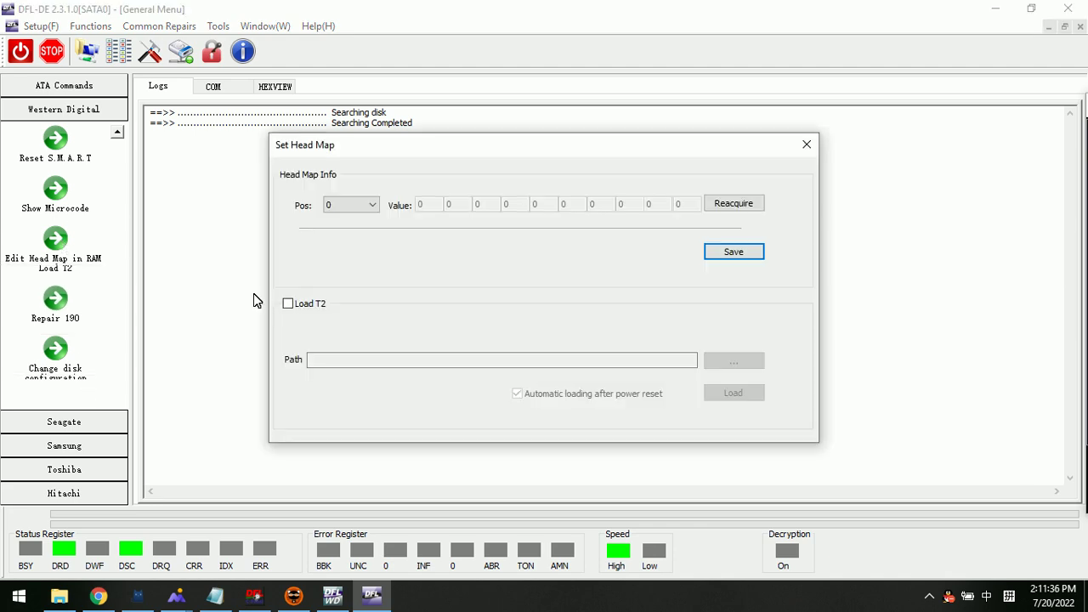
{"action": "left_click", "coordinate": [304, 306]}
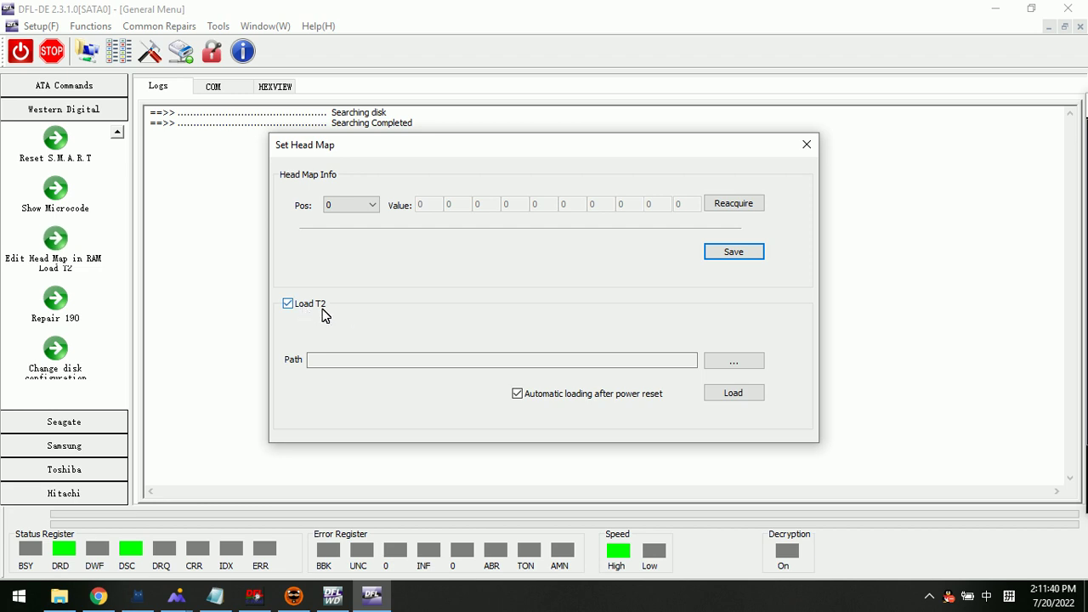
{"action": "left_click", "coordinate": [374, 205]}
{"action": "left_click", "coordinate": [355, 231]}
{"action": "left_click", "coordinate": [735, 204]}
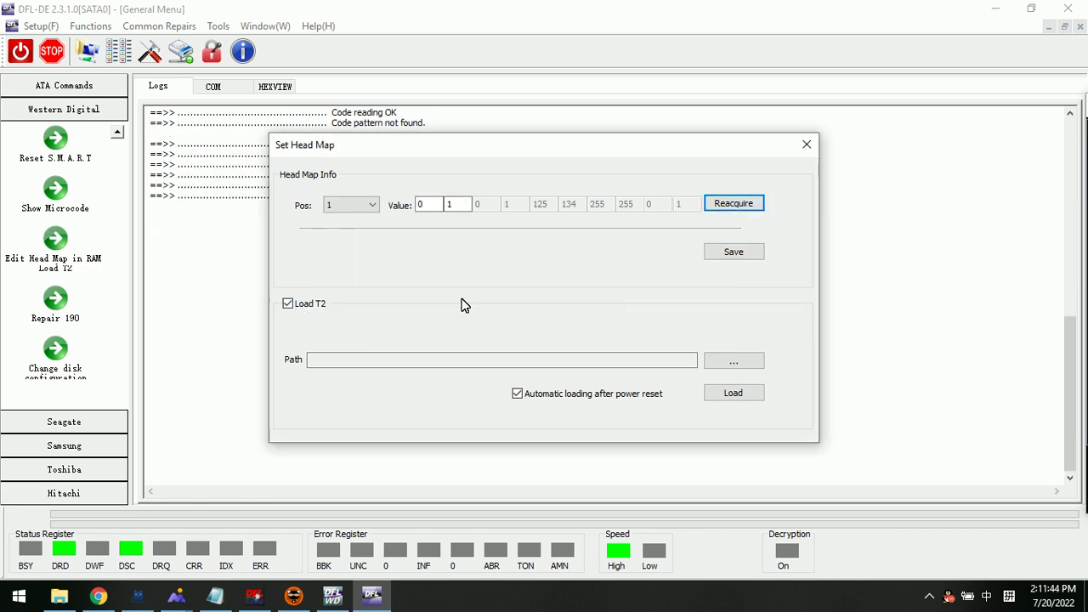
{"action": "left_click_drag", "start_coordinate": [517, 146], "coordinate": [515, 105]}
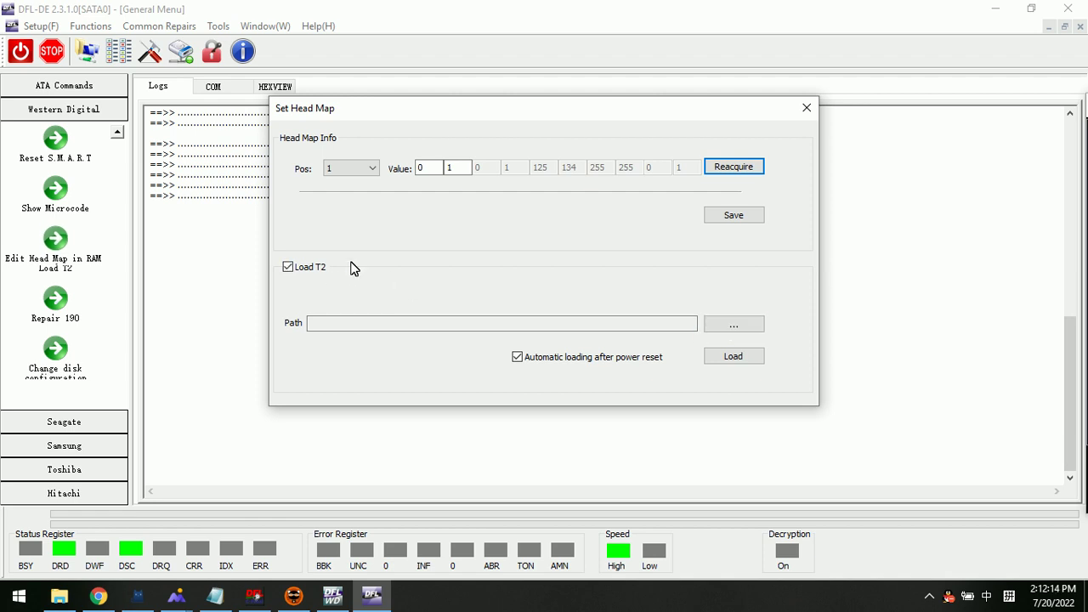
{"action": "left_click", "coordinate": [752, 363]}
{"action": "left_click", "coordinate": [807, 108]}
{"action": "left_click", "coordinate": [310, 271]}
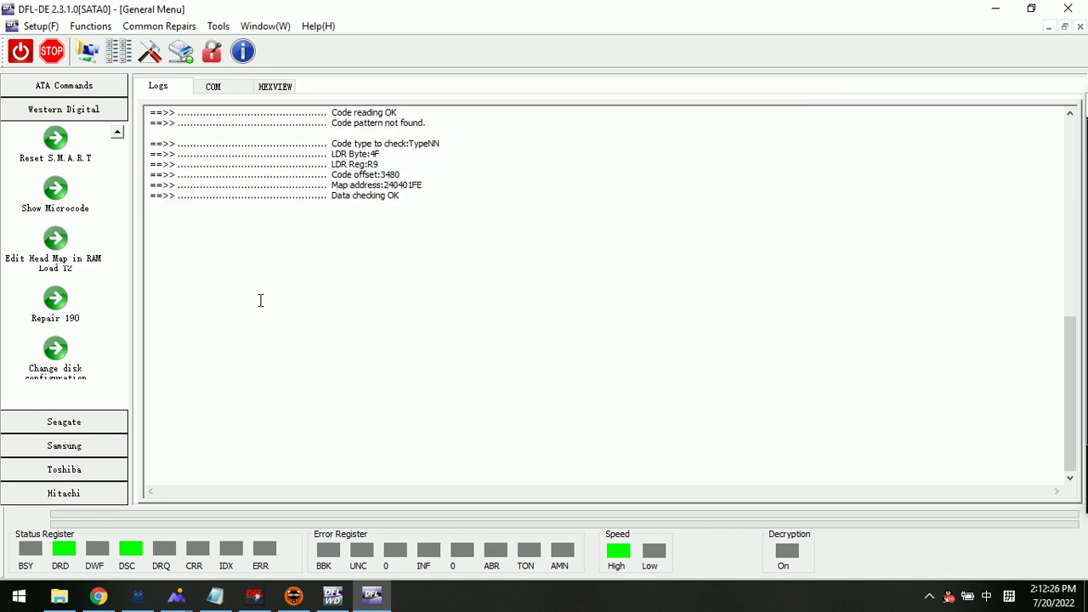
Step: Switch to DFL-WD, exit to its General Menu and view the ROM Unlock dialog's source and target ROM fields without unlocking anything
{"action": "left_click", "coordinate": [372, 595]}
{"action": "left_click", "coordinate": [332, 595]}
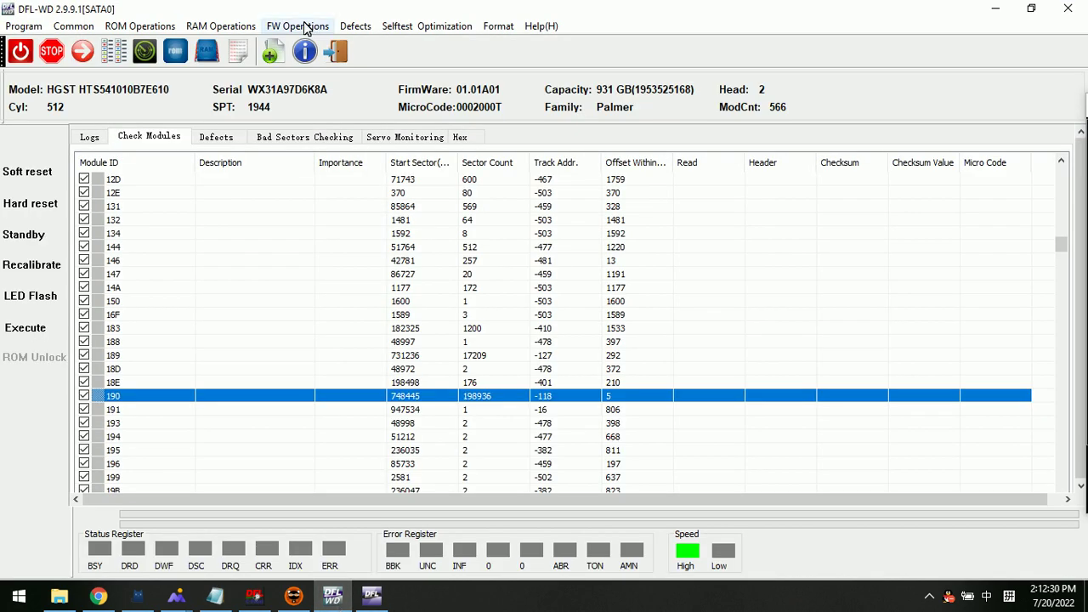
{"action": "left_click", "coordinate": [335, 51]}
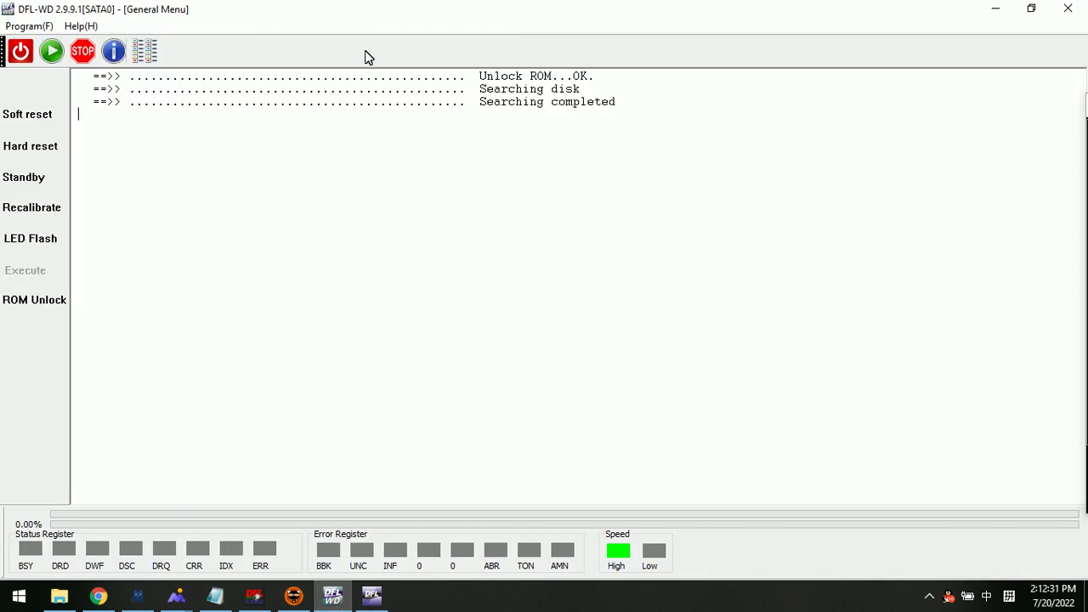
{"action": "left_click", "coordinate": [44, 309]}
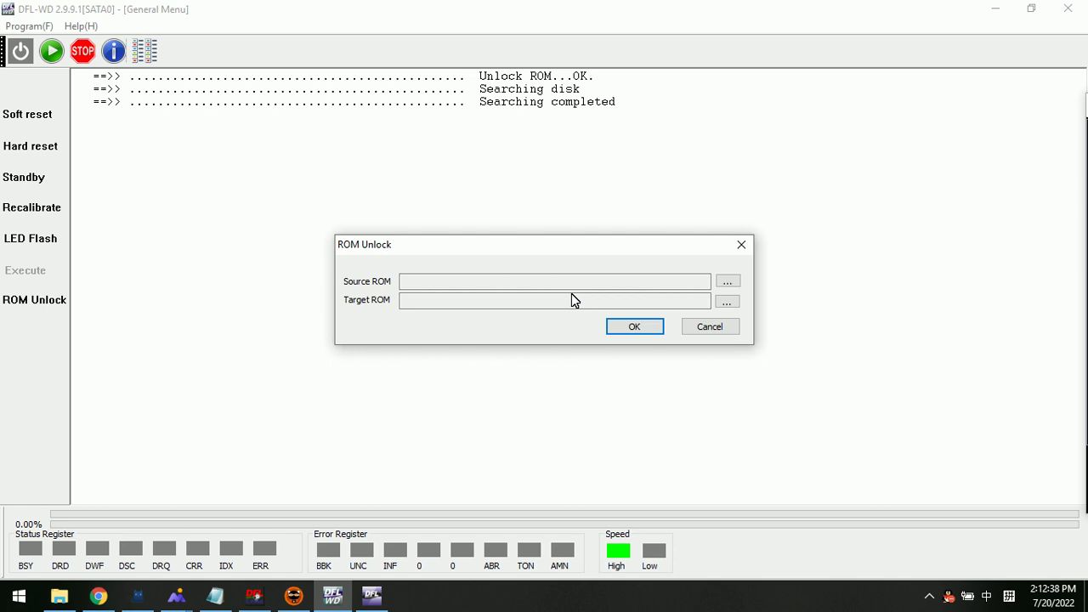
{"action": "left_click", "coordinate": [710, 327]}
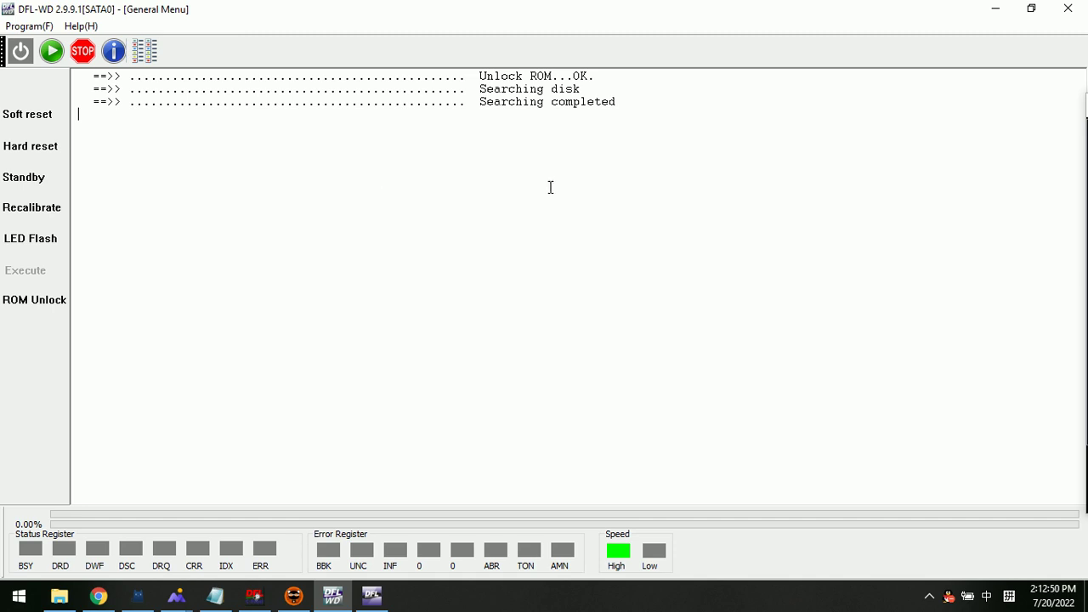
Step: Switch to New Text Document.txt in Notepad and review the six-step WD SMR firmware area unlock procedure
{"action": "left_click", "coordinate": [215, 596]}
{"action": "left_click", "coordinate": [448, 288]}
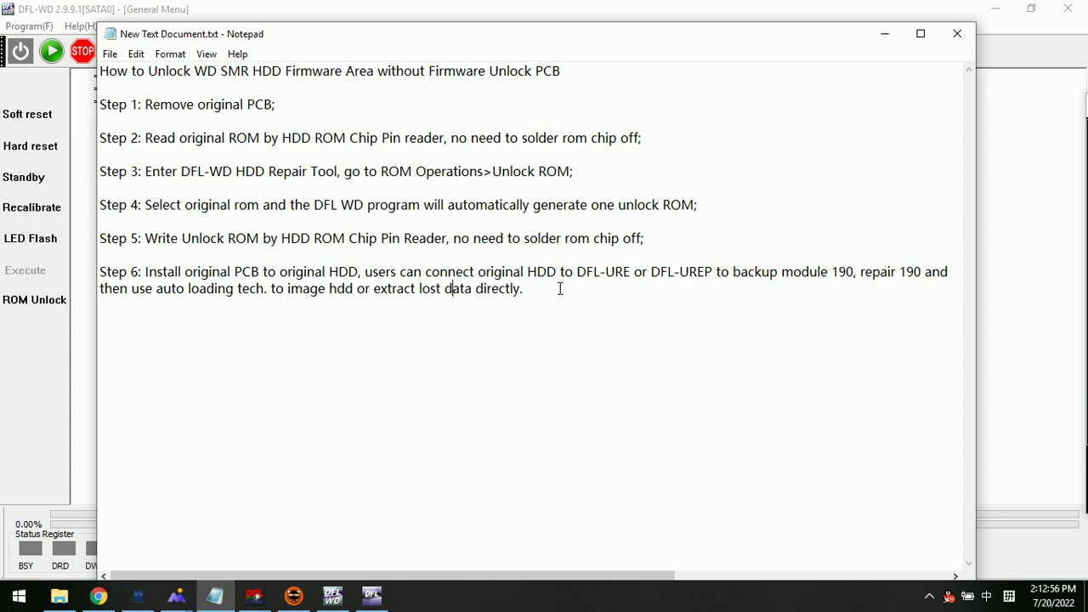